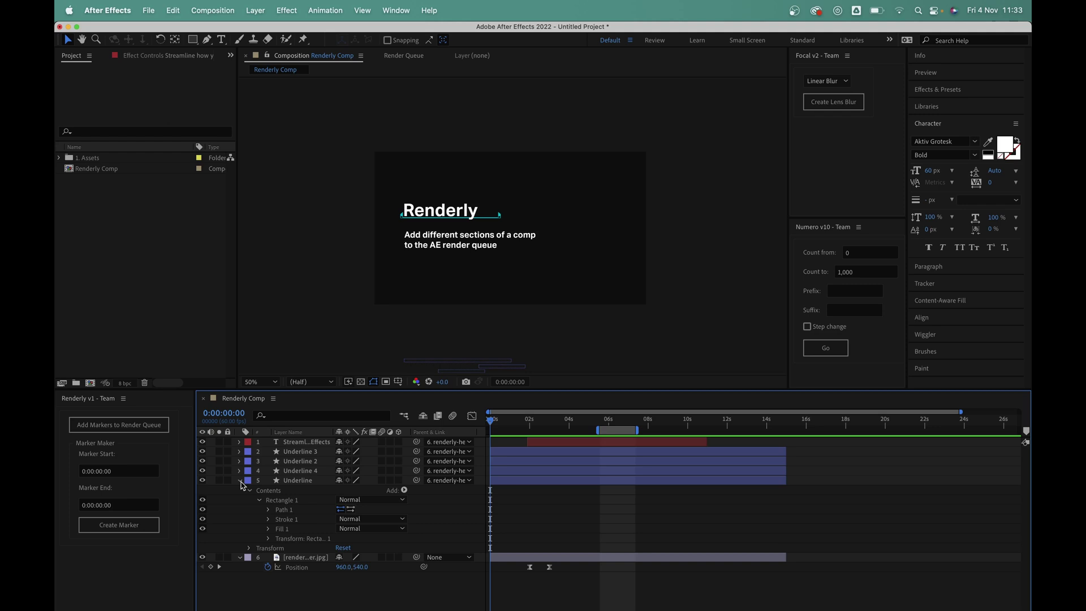
Collapse the Underline and image layers and roughly position the work area around 6 seconds
left_click(240, 482)
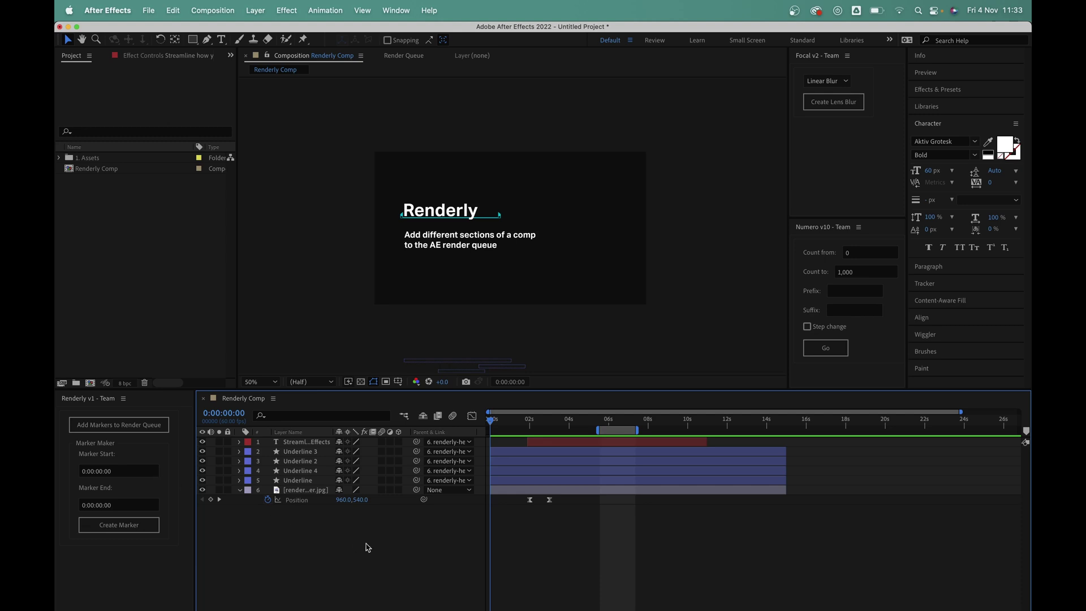
left_click(239, 490)
left_click_drag(614, 430, 465, 432)
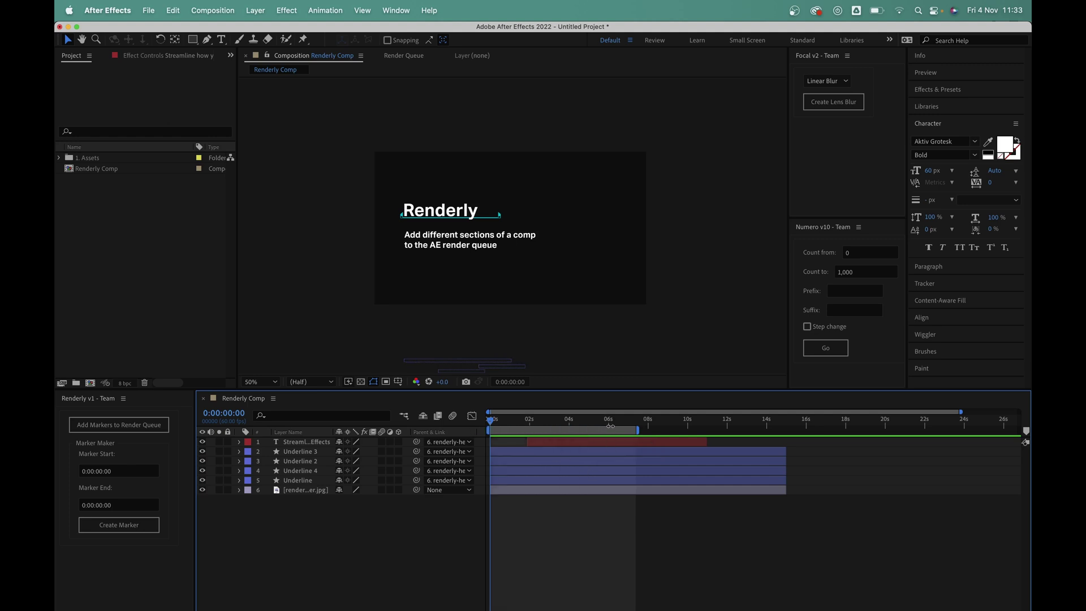
left_click(610, 424)
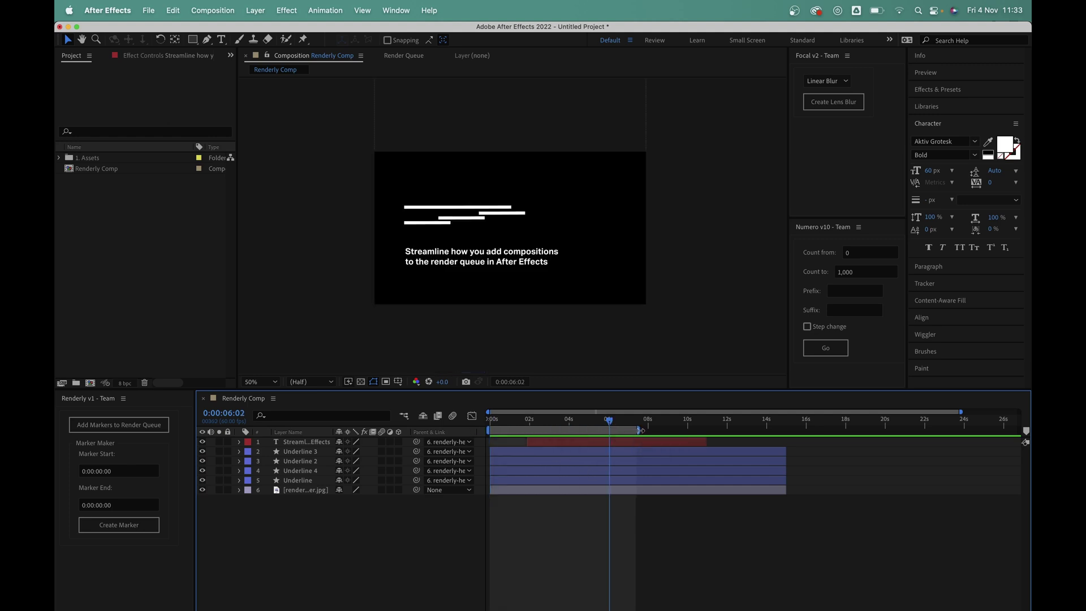
mouse_move(638, 430)
left_mouse_down()
mouse_move(611, 431)
mouse_move(646, 431)
left_mouse_up()
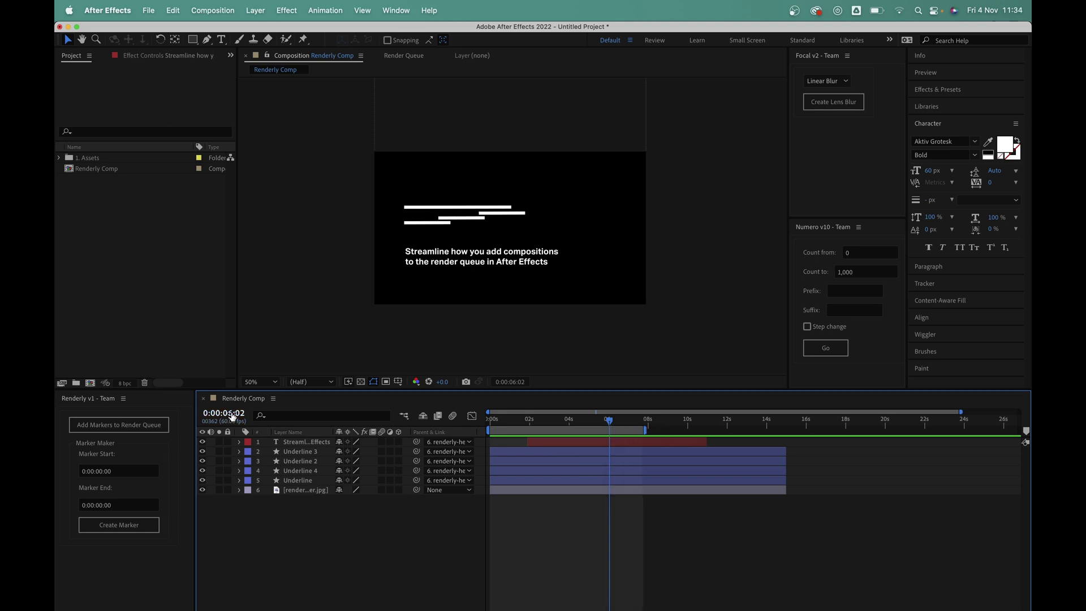
Set the current time to 0:00:06:00 and end the work area there with N
left_click(243, 413)
type("600")
key("Return")
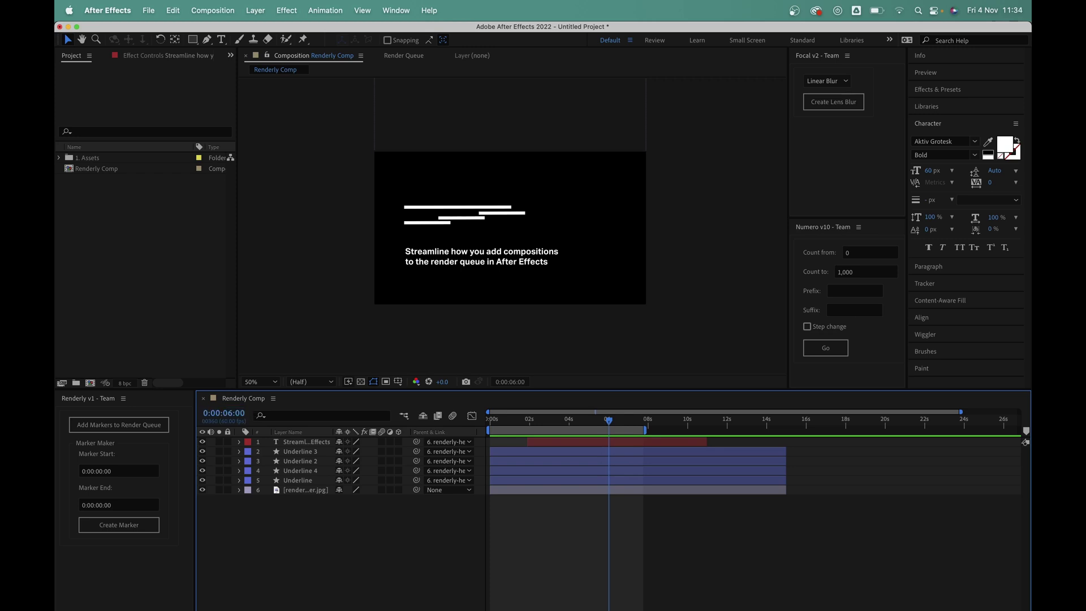
key("n")
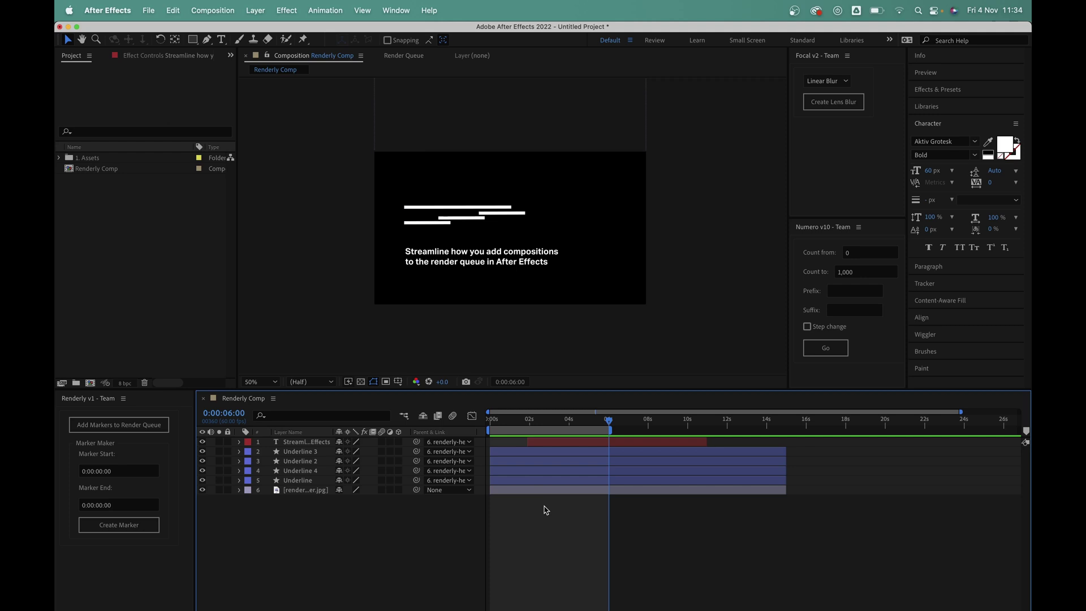
left_click(224, 17)
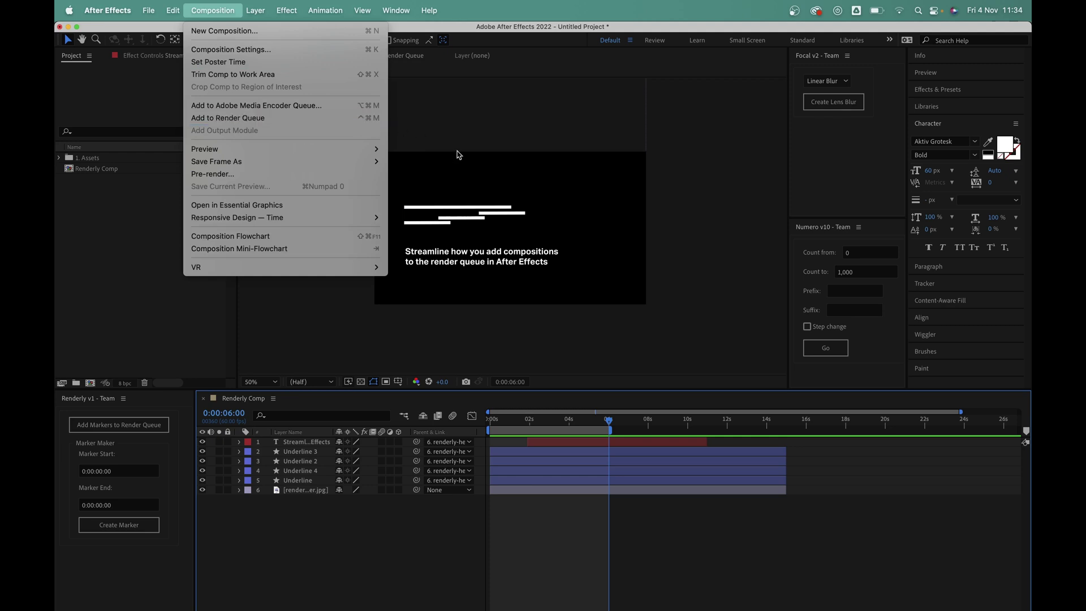
left_click(401, 527)
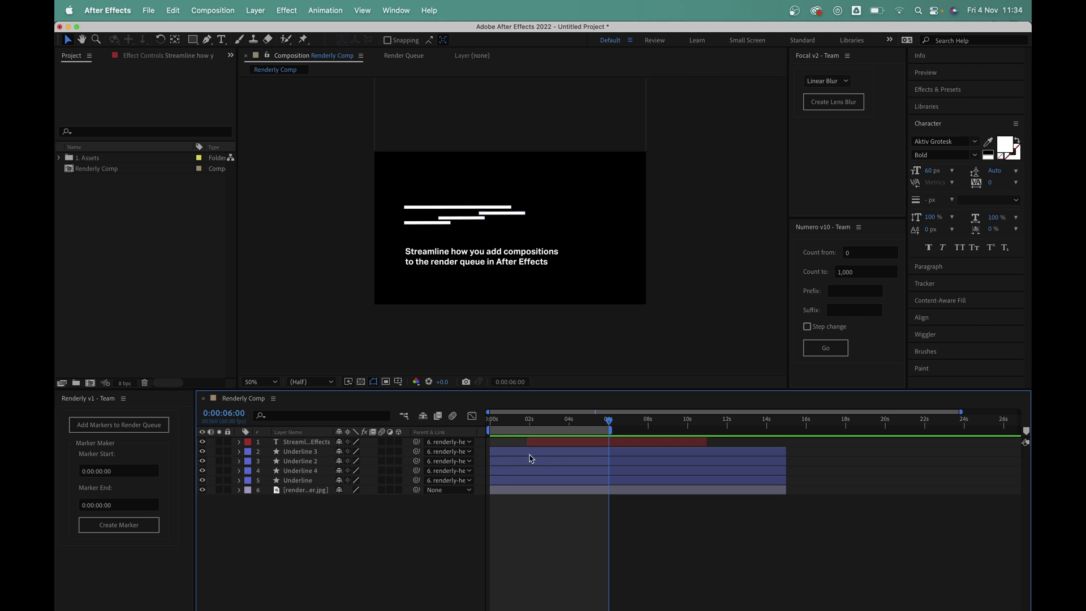
Adjust the work area handles so the work area ends just before 6 seconds
mouse_move(488, 430)
left_mouse_down()
mouse_move(645, 430)
mouse_move(487, 431)
left_mouse_up()
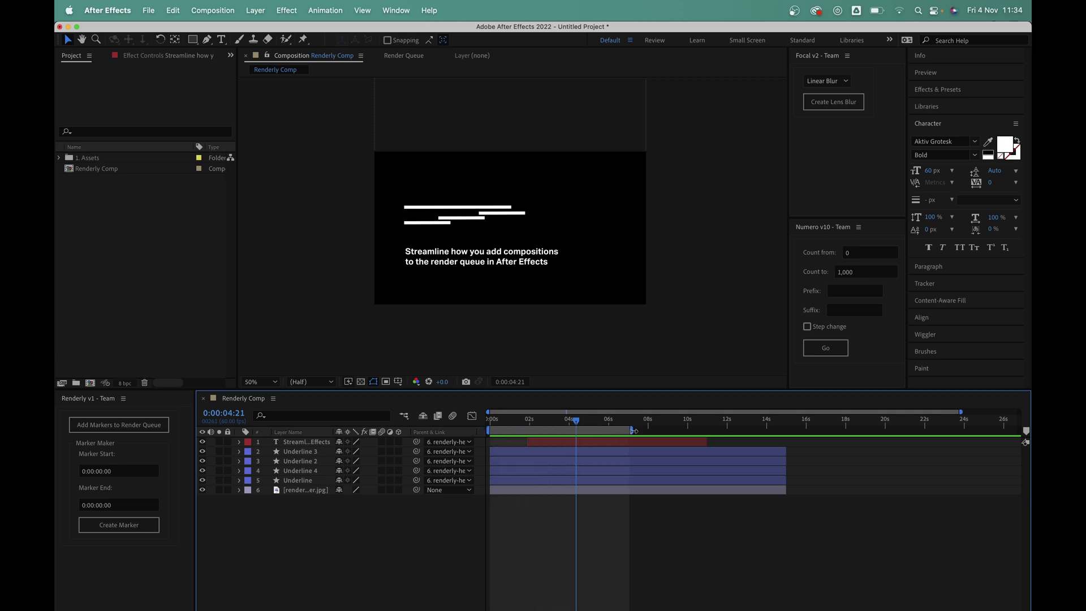
left_click_drag(630, 431, 611, 432)
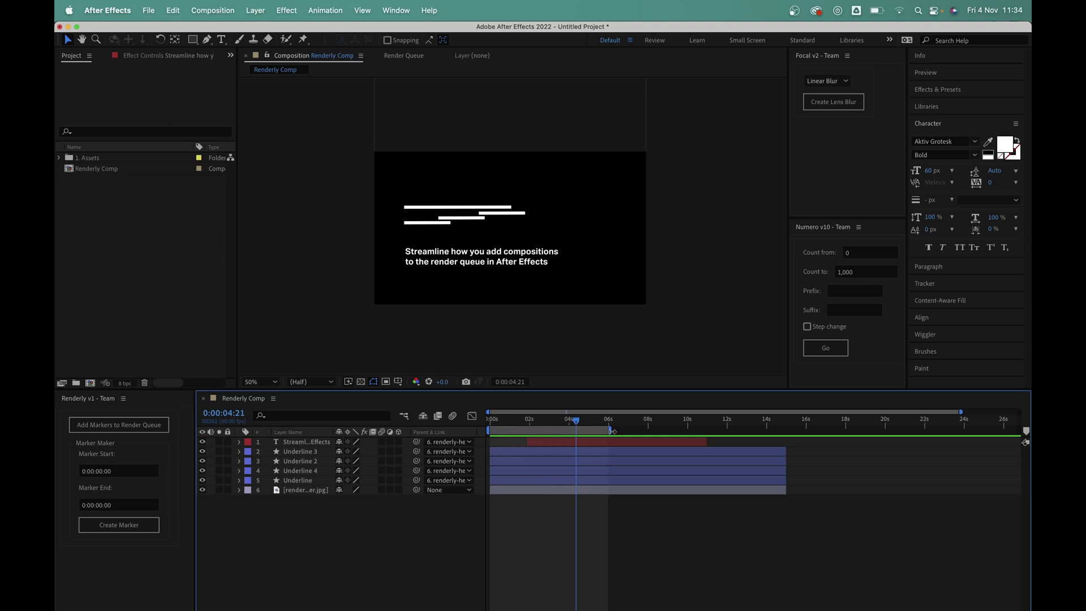
scroll(611, 431, "up", 5, "alt")
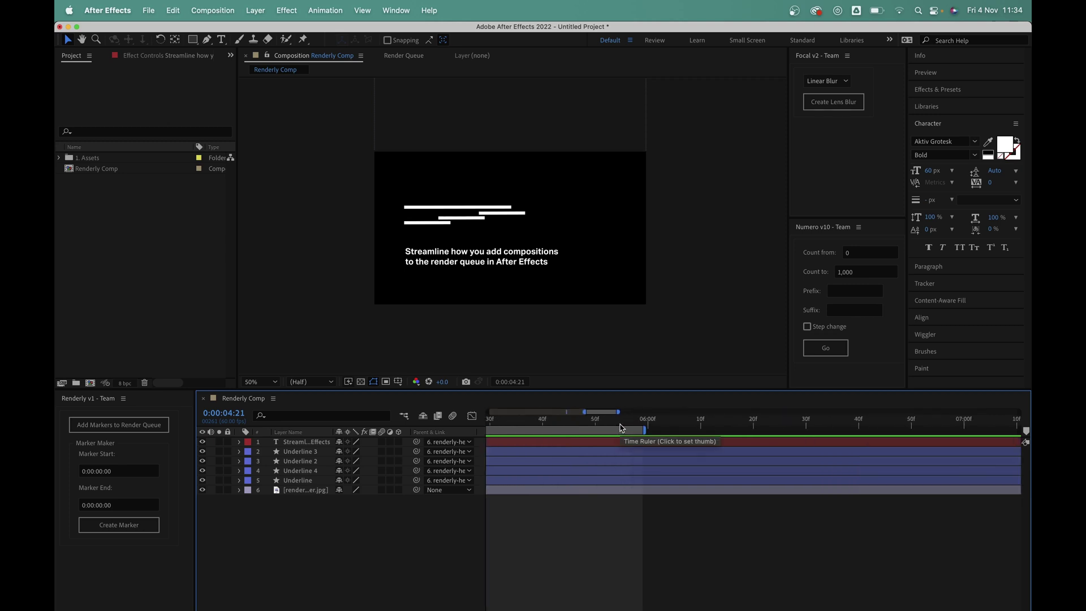
left_click_drag(667, 431, 849, 429)
scroll(718, 443, "down", 2)
scroll(752, 441, "down", 4, "alt")
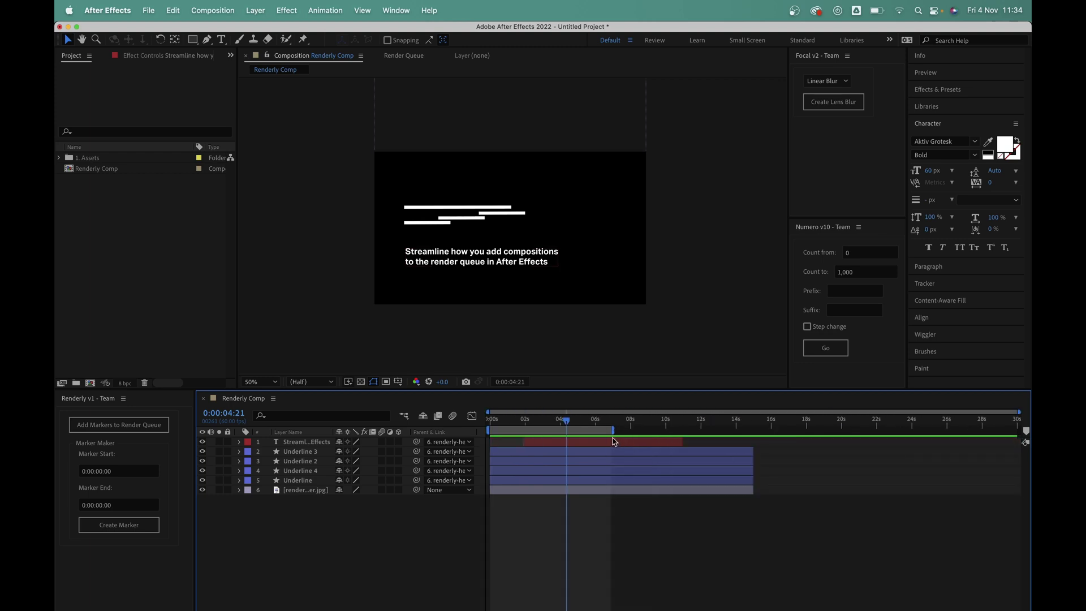
left_click_drag(616, 431, 585, 422)
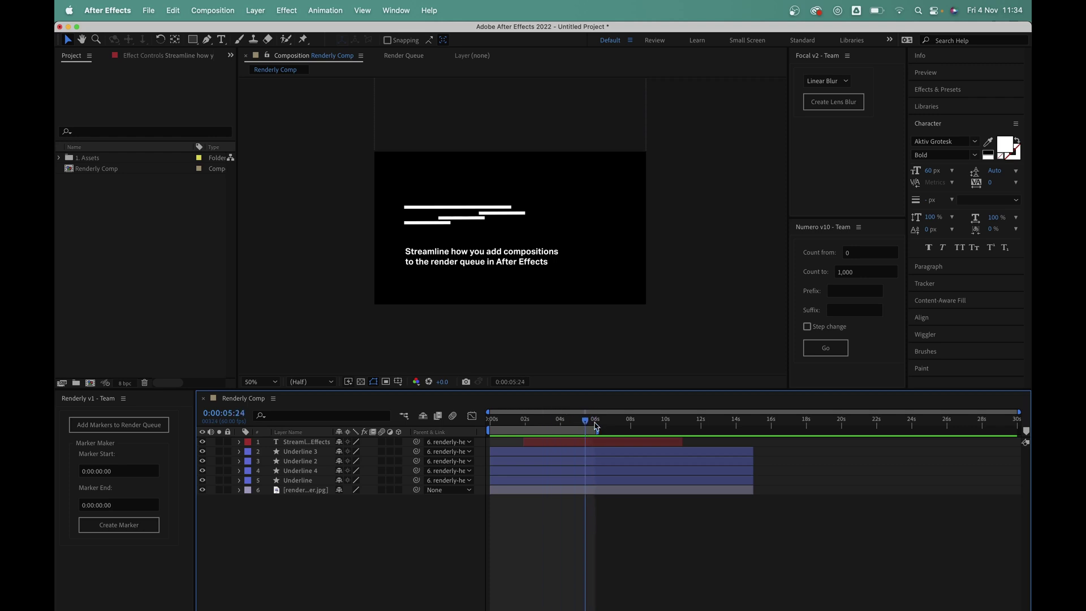
Move the current time to 0:00:06:05 and extend the work area to about 10 seconds
left_click(596, 423)
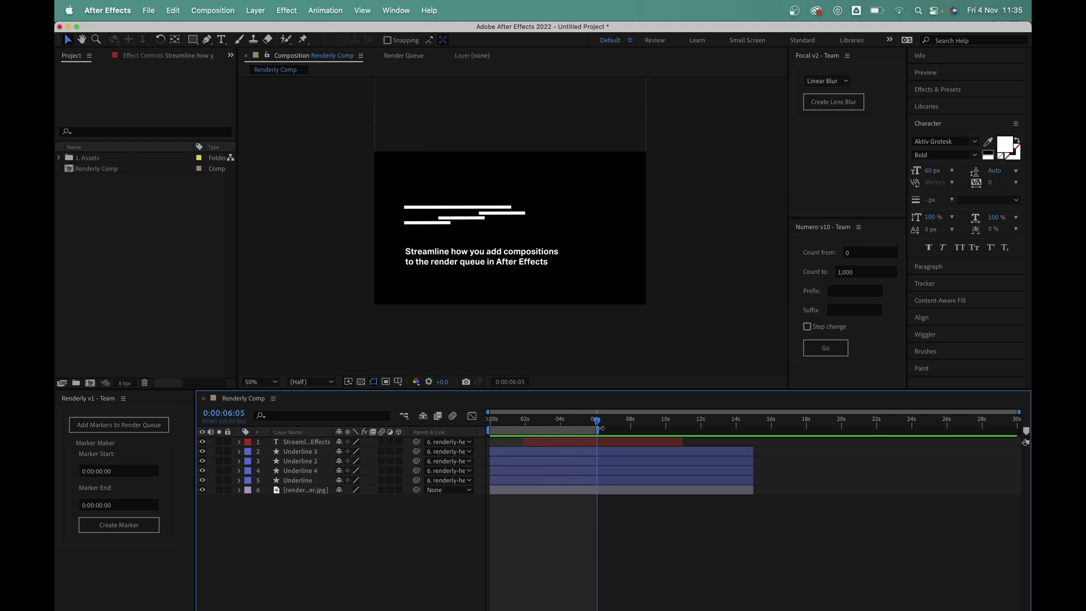
left_click_drag(598, 429, 668, 428)
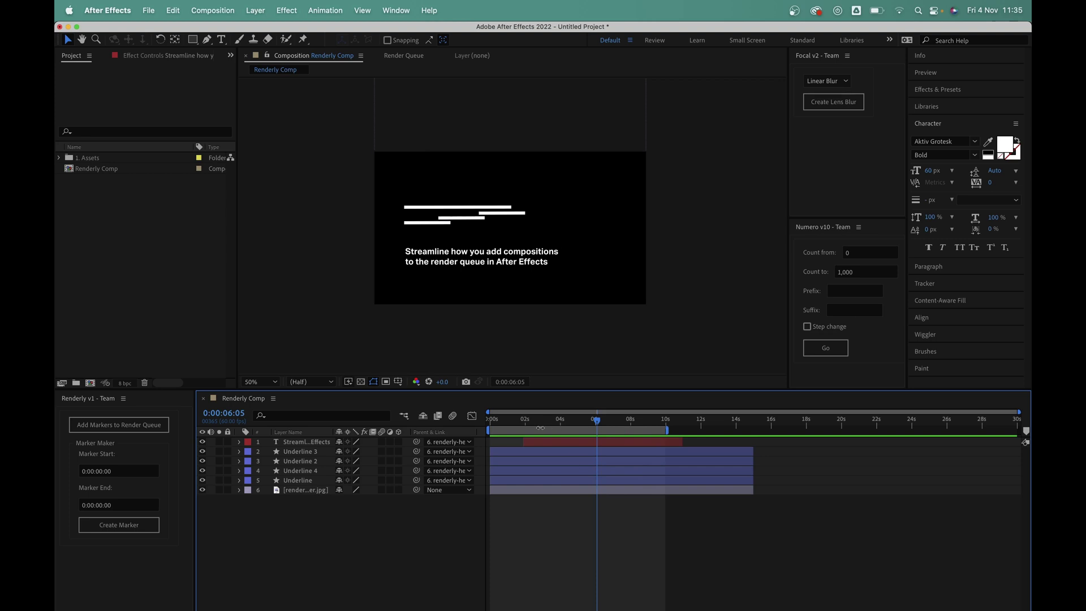
mouse_move(532, 428)
left_mouse_down()
mouse_move(557, 429)
mouse_move(534, 428)
left_mouse_up()
Create a Render Section marker from 0:00:00:00 to 0:00:06:00 in the Renderly panel
left_click(138, 458)
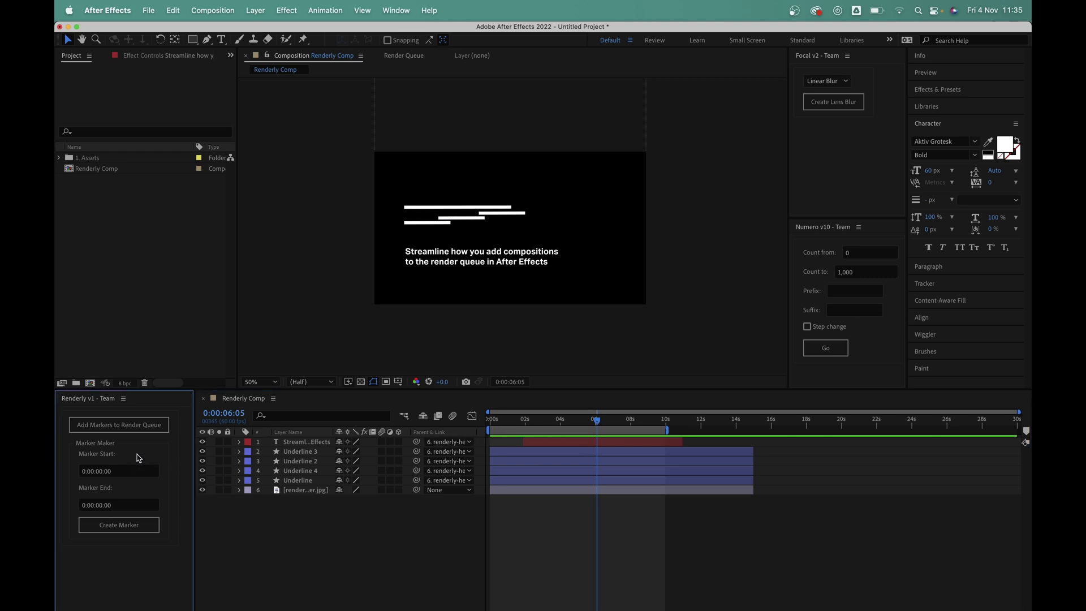
left_click(103, 504)
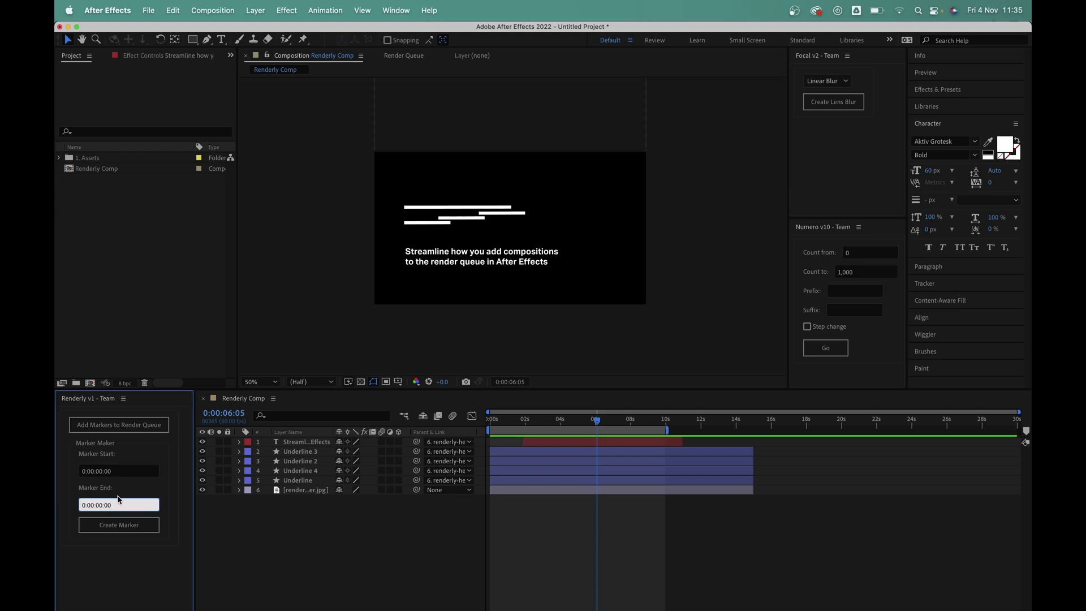
key("BackSpace")
type("6")
left_click(129, 529)
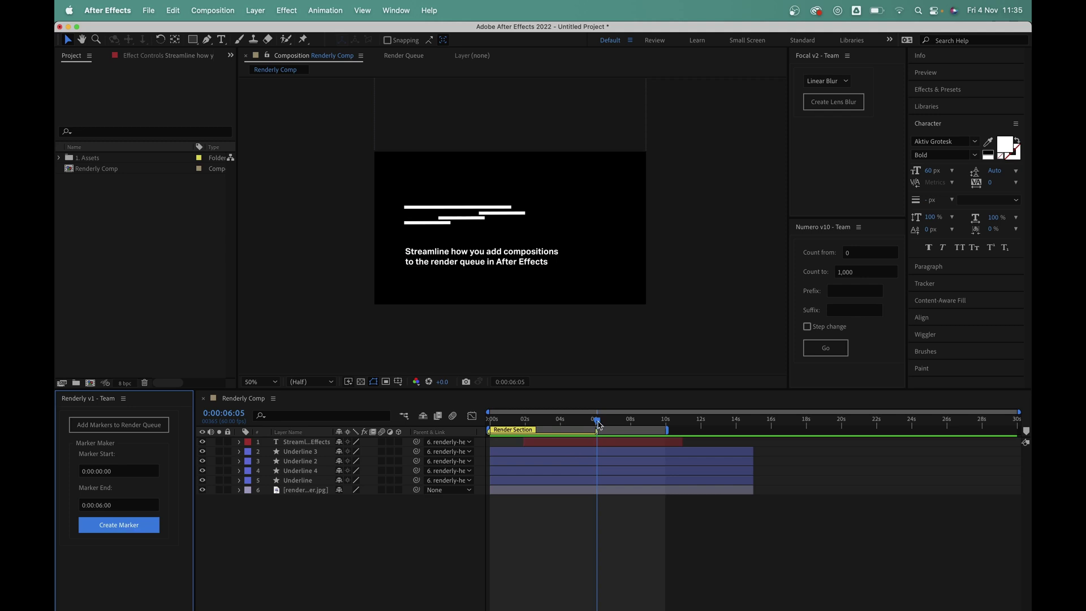
Queue the marked section, then shift the Renderly Comp work area and add markers to the queue again
left_click_drag(597, 421, 542, 421)
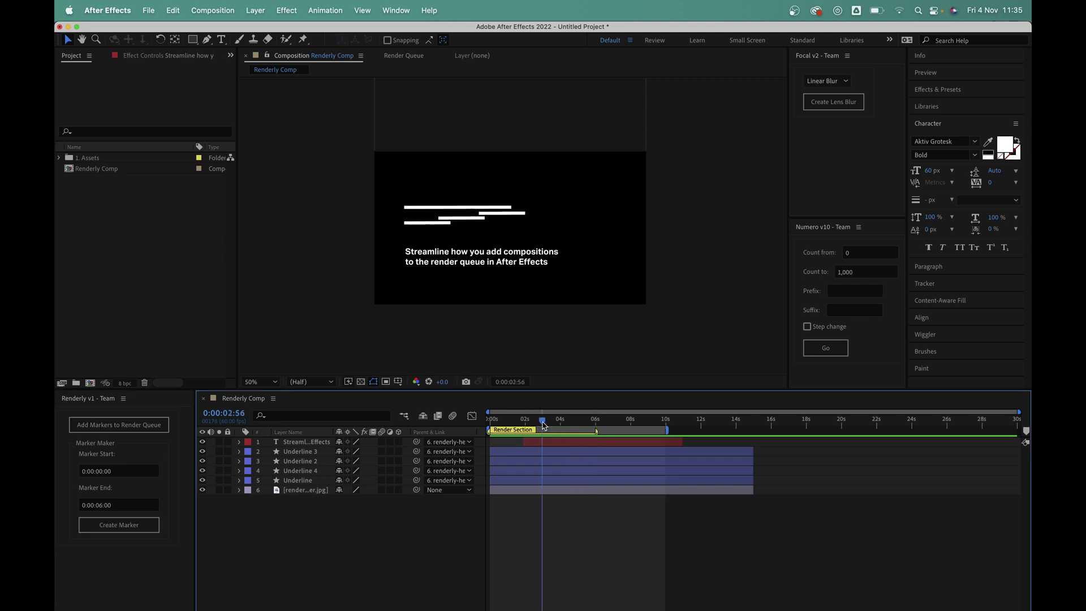
left_click(150, 428)
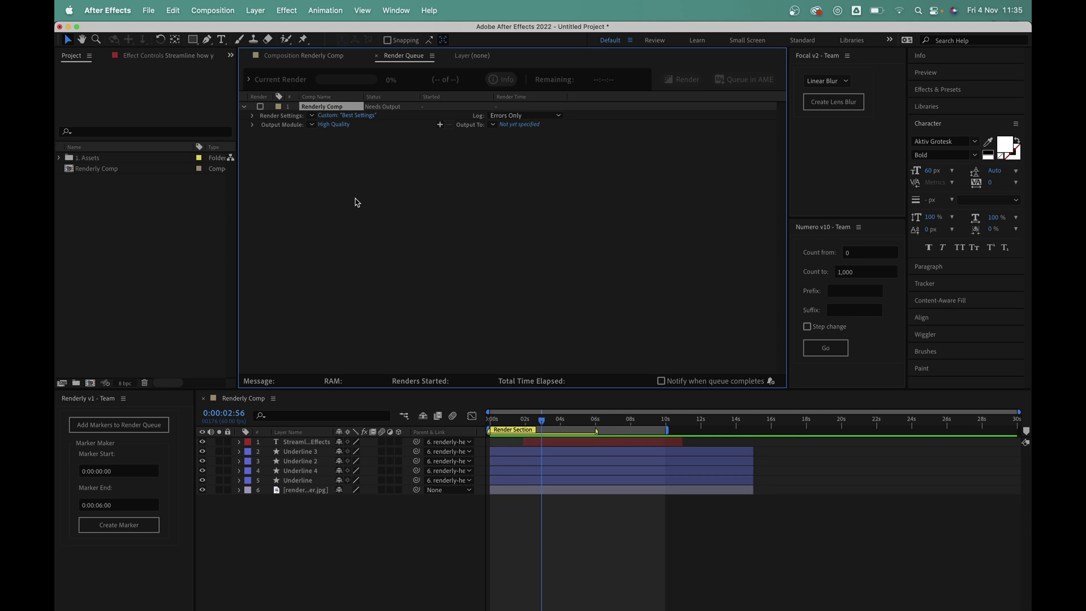
left_click(424, 504)
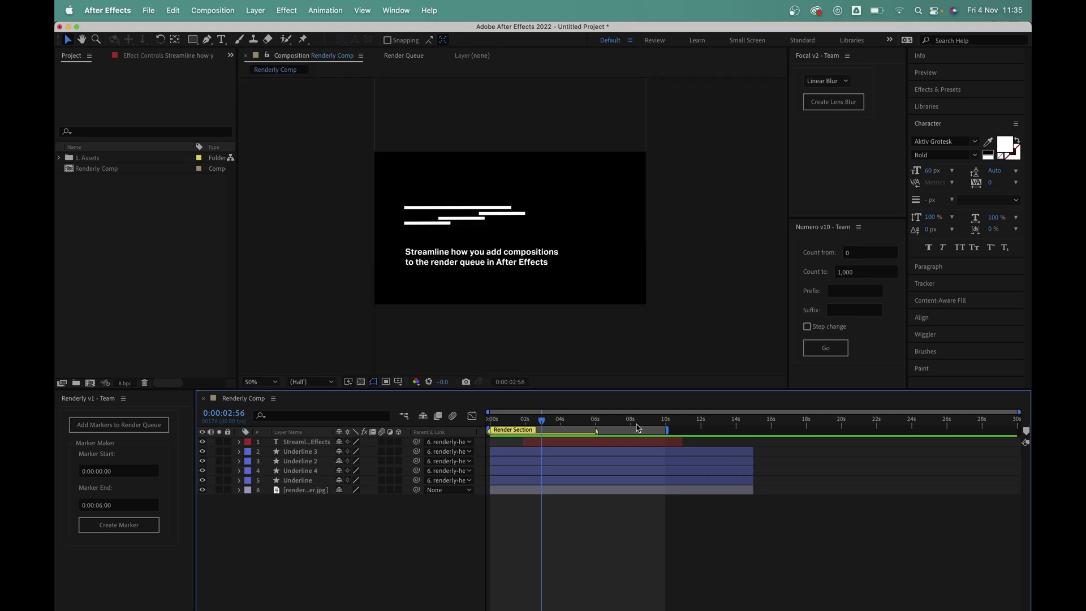
left_click_drag(667, 430, 625, 431)
left_click_drag(559, 426, 586, 423)
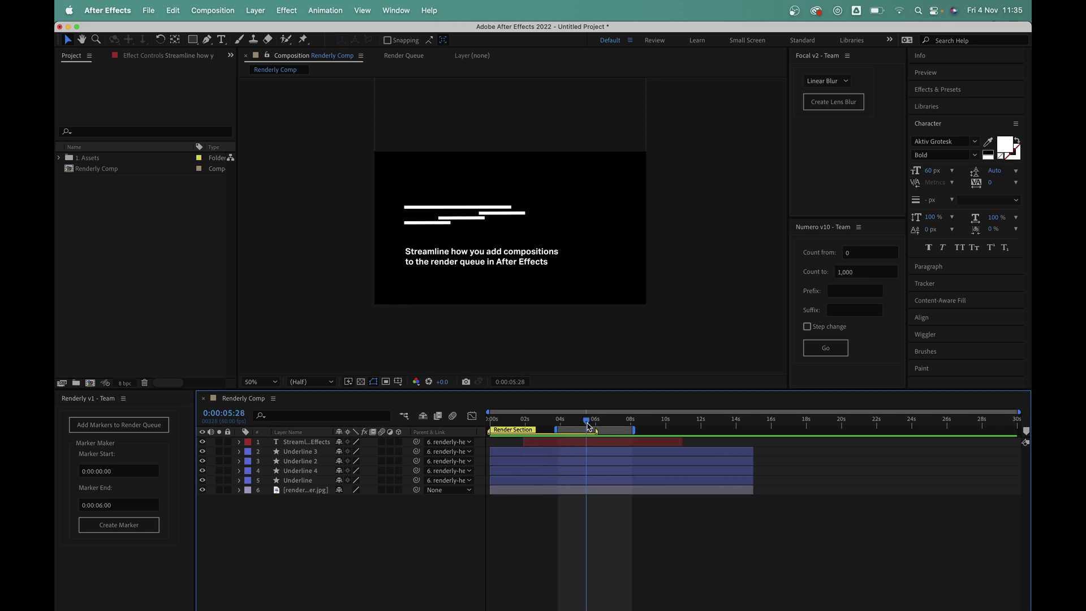
left_click(130, 427)
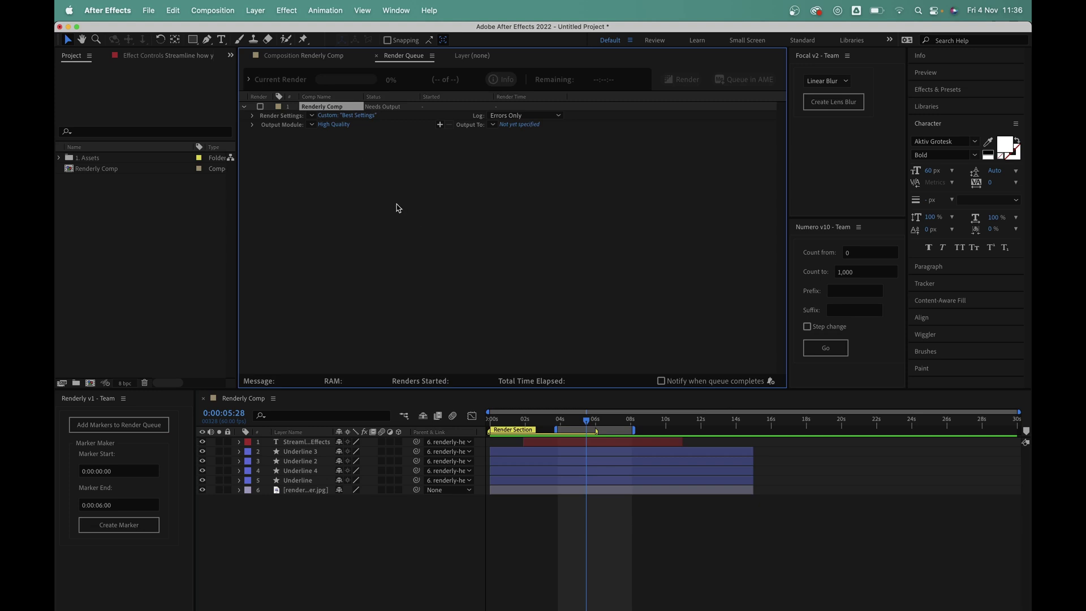
Delete the queued Renderly Comp item and create a second Render Section marker from 7 to 10 seconds
key("Delete")
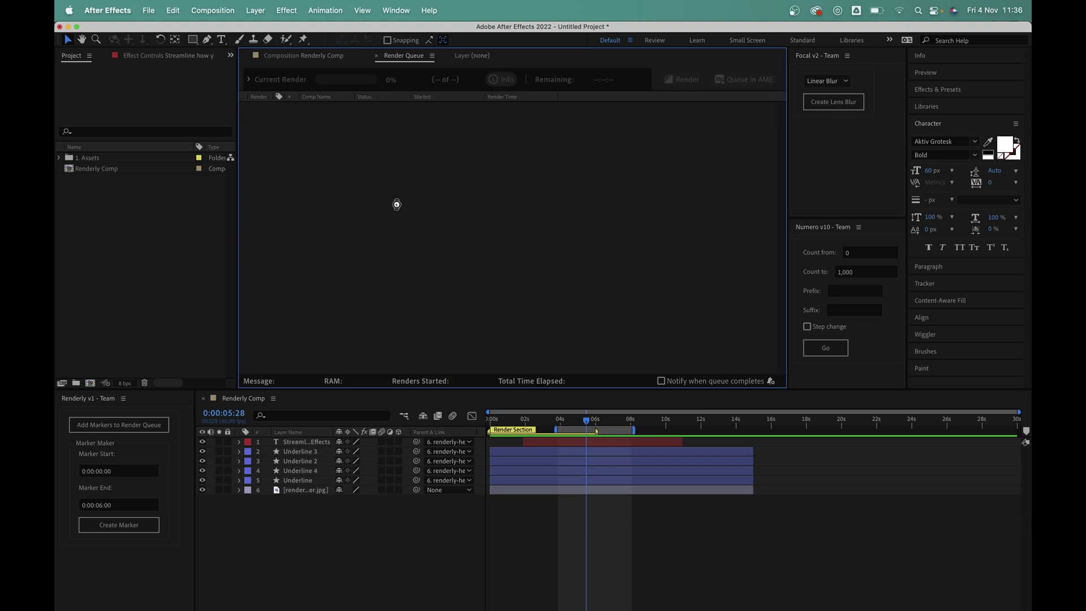
left_click(443, 519)
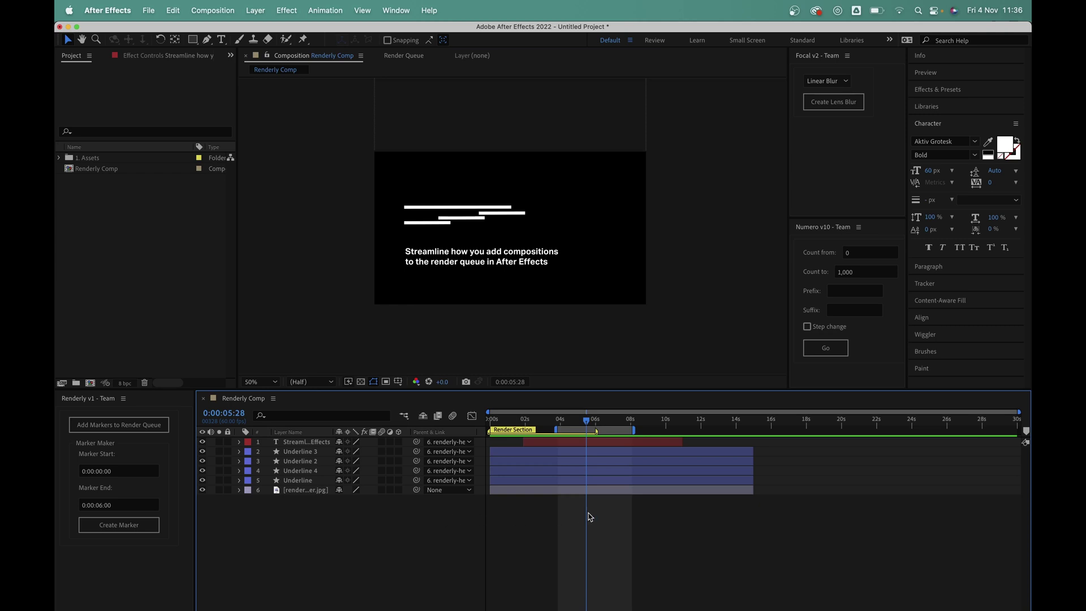
left_click(111, 472)
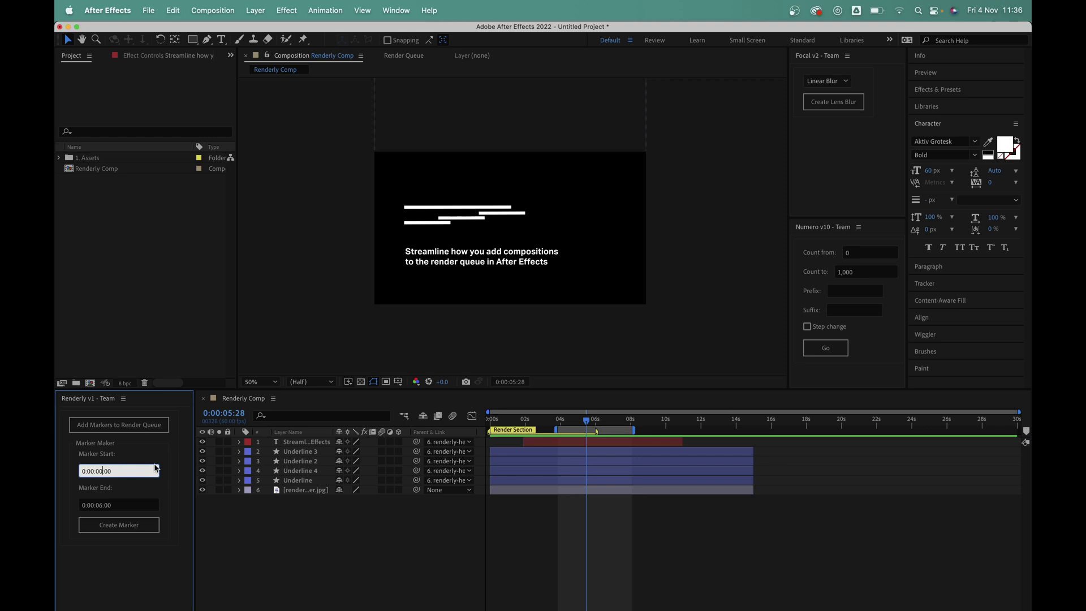
type("7")
left_click(105, 505)
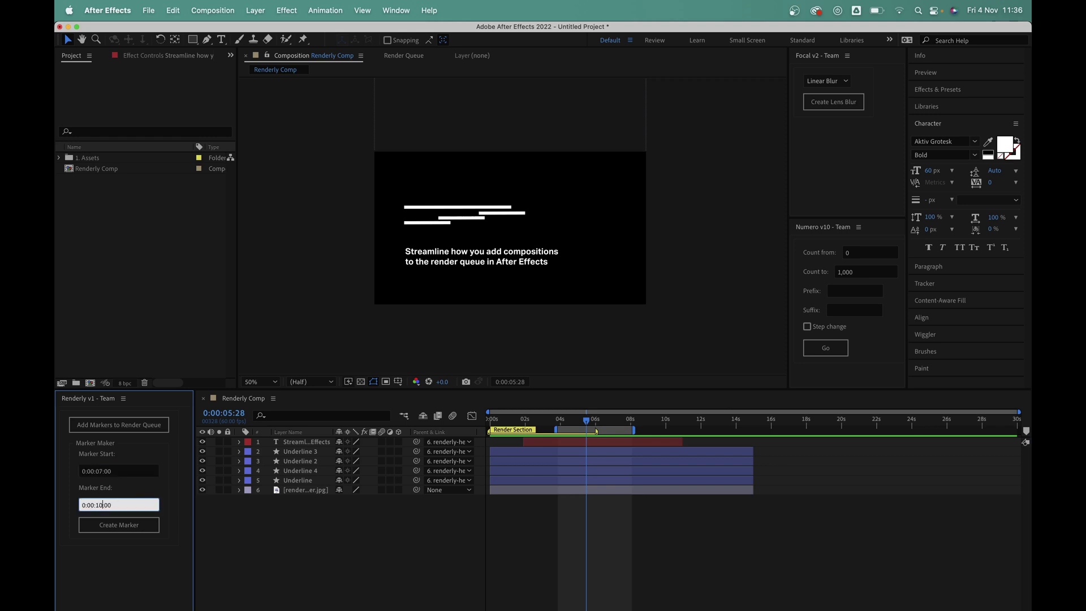
left_click(104, 530)
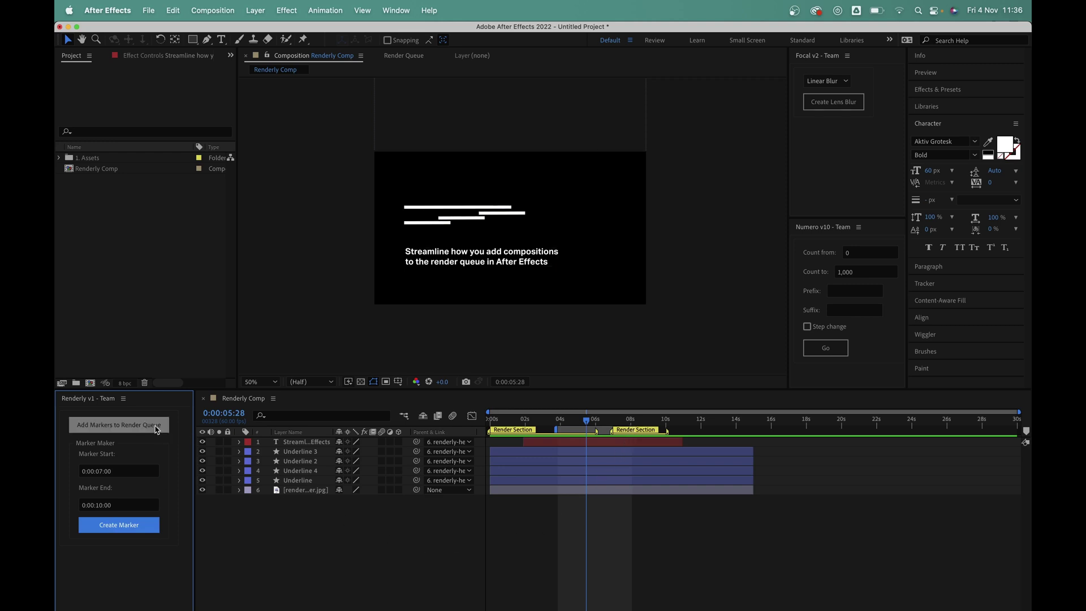
Send both Render Section markers to the Render Queue as separate items, then jump to 12 seconds
left_click(157, 430)
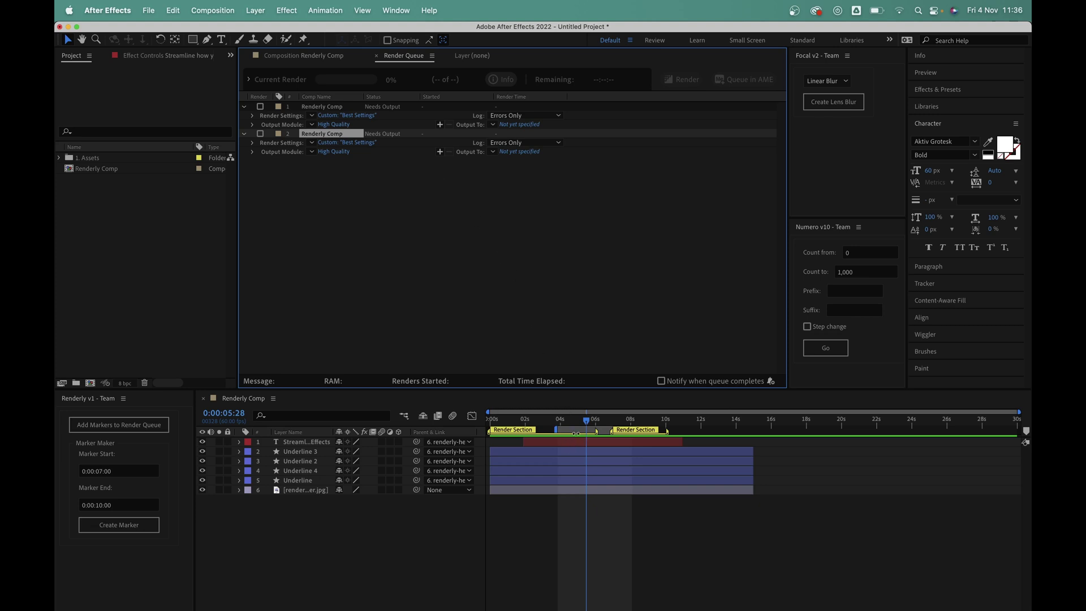
left_click(701, 423)
left_click(103, 473)
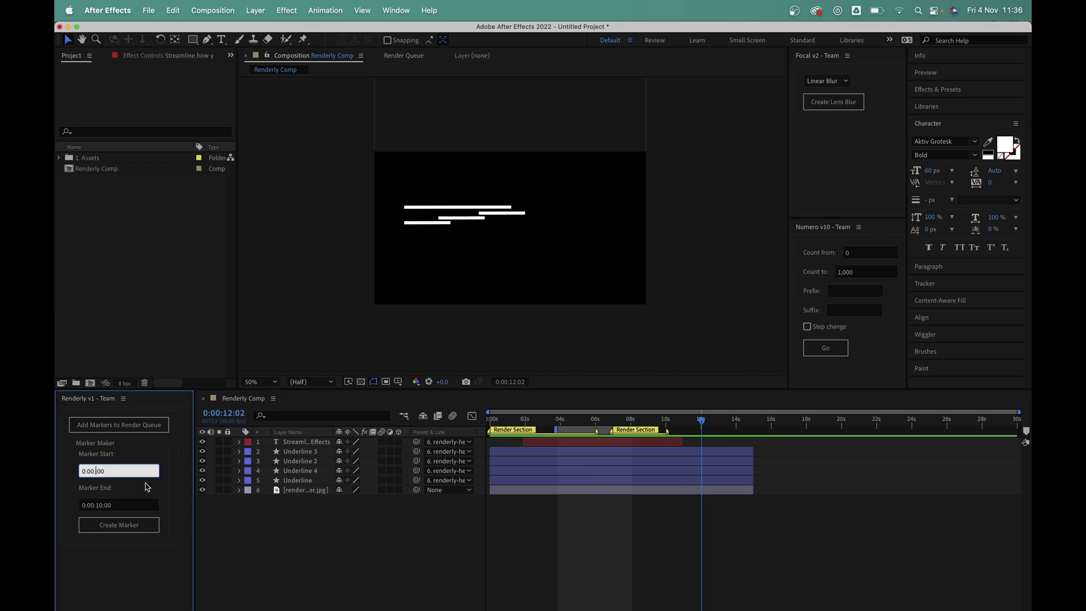
Create a third Render Section marker from 12 to 14 seconds and drag its end toward 16 seconds
type("12:")
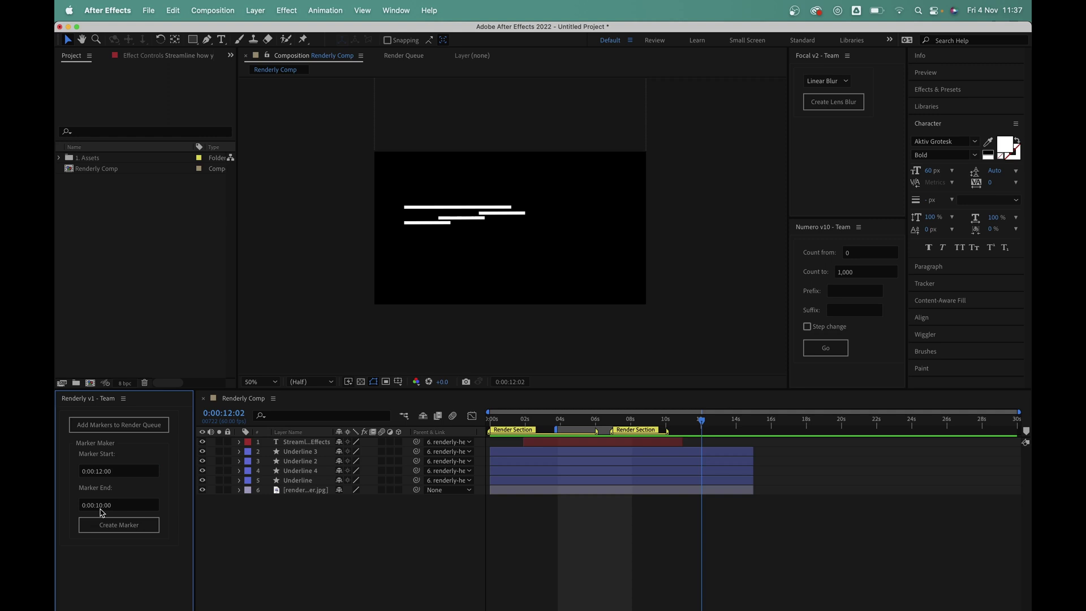
left_click(103, 505)
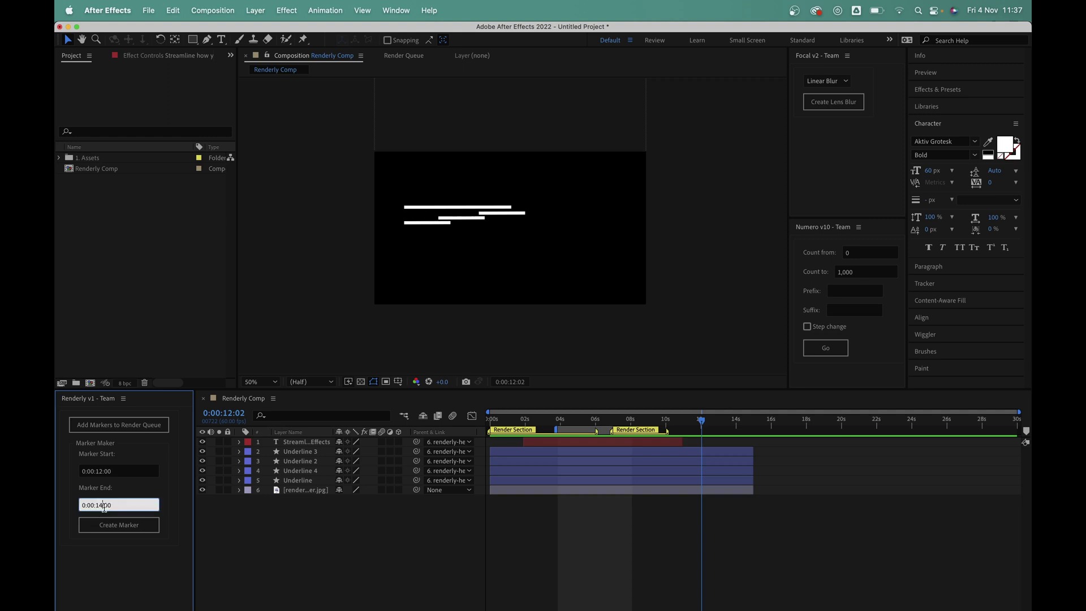
left_click(119, 525)
left_click(587, 532)
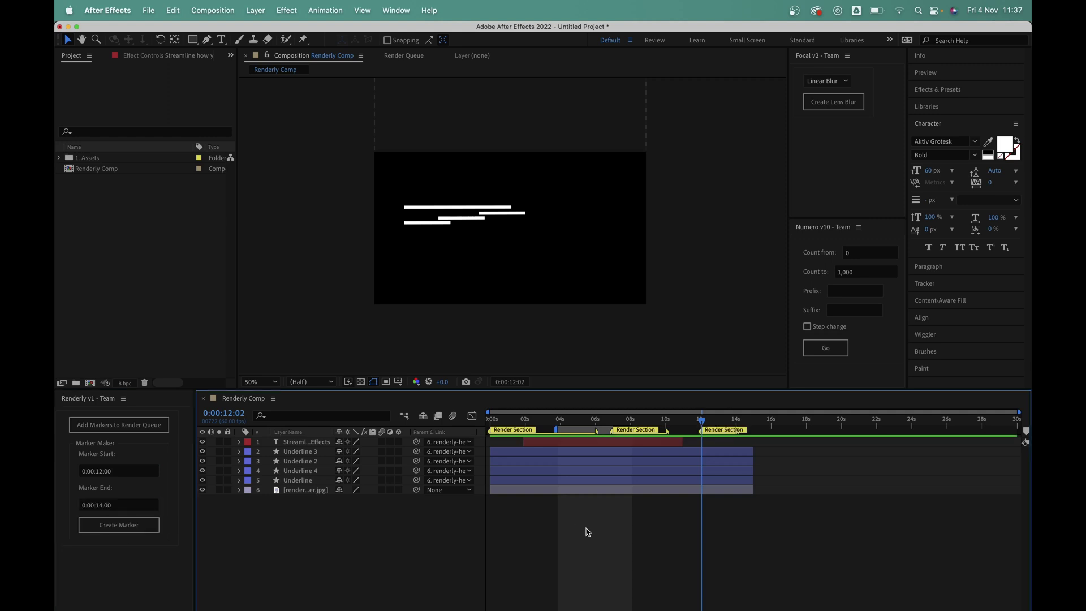
mouse_move(738, 431)
left_mouse_down()
mouse_move(860, 433)
mouse_move(773, 436)
left_mouse_up()
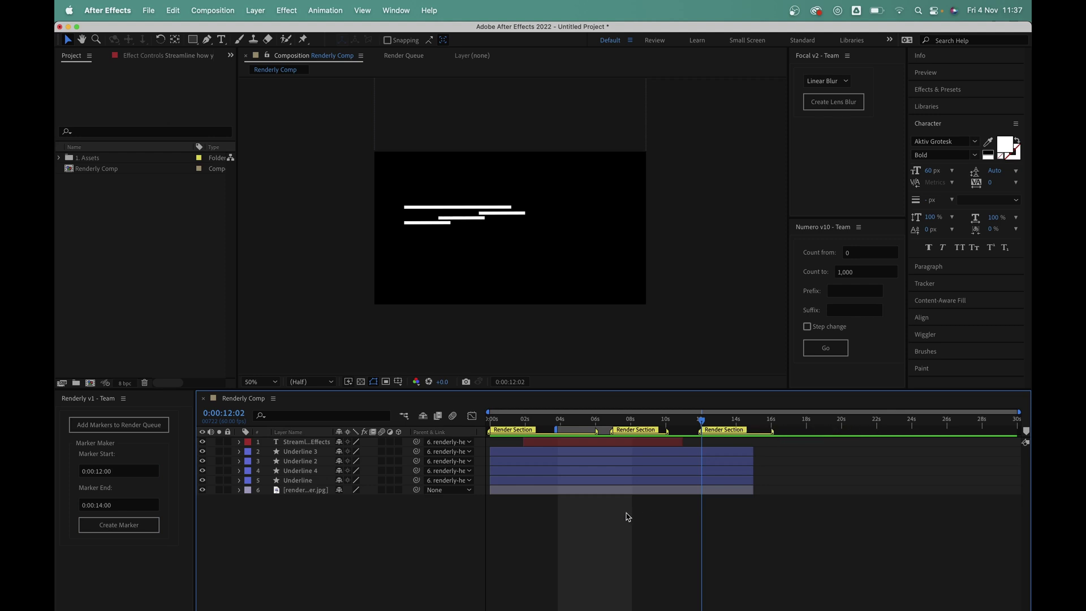